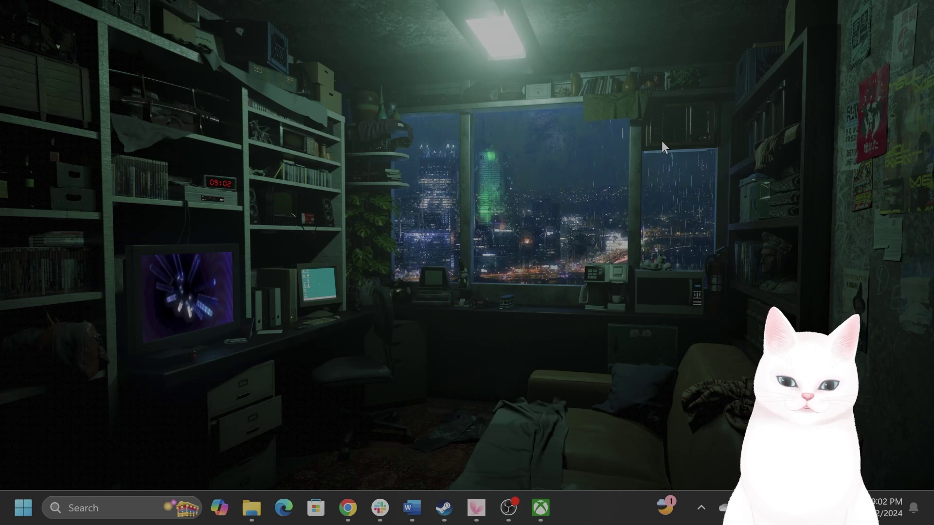
Bring the Flight Simulator Error Full Guide window forward and maximize it
mouse_move(348, 508)
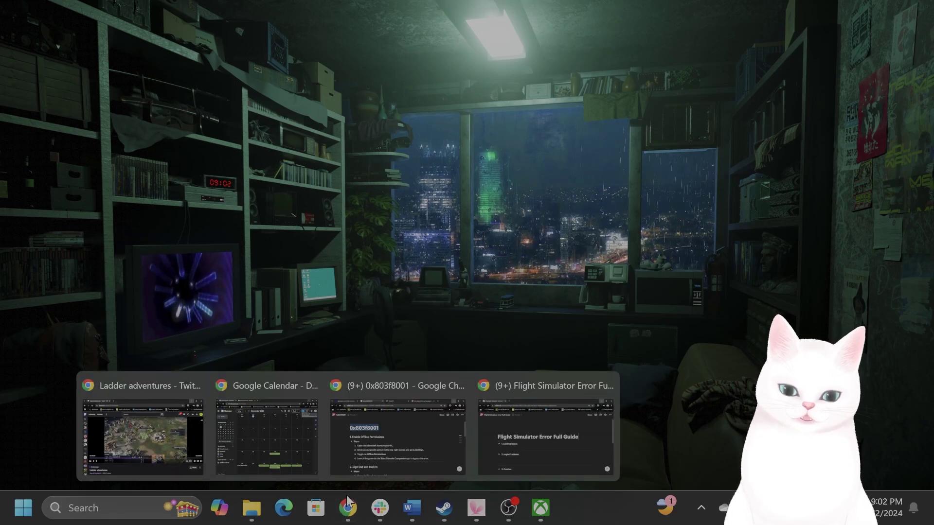
click(509, 453)
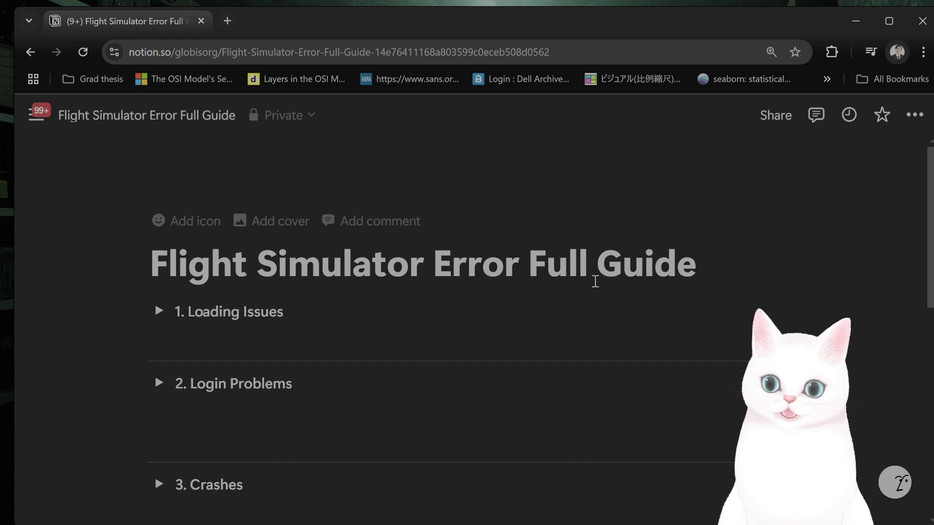
double_click(558, 32)
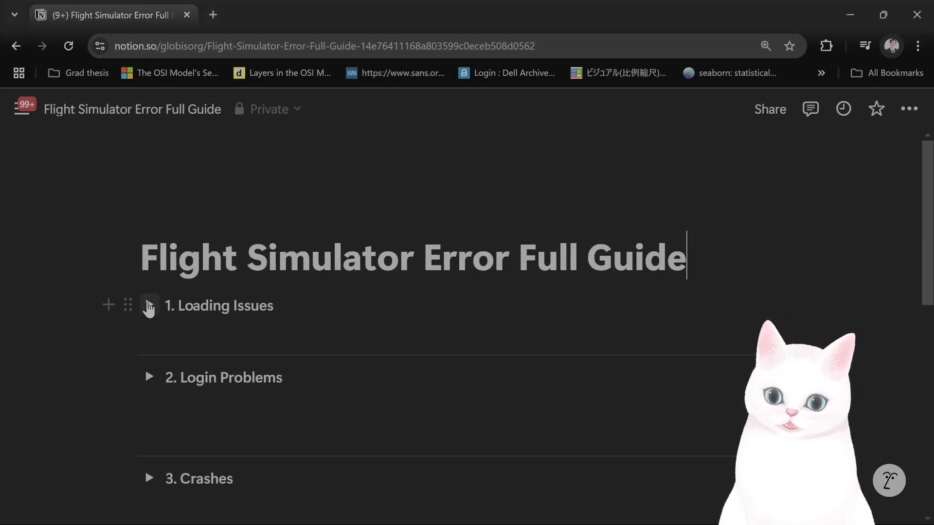
Expand 1. Loading Issues and read through its restart steps
click(149, 305)
scroll(389, 271, down, 2)
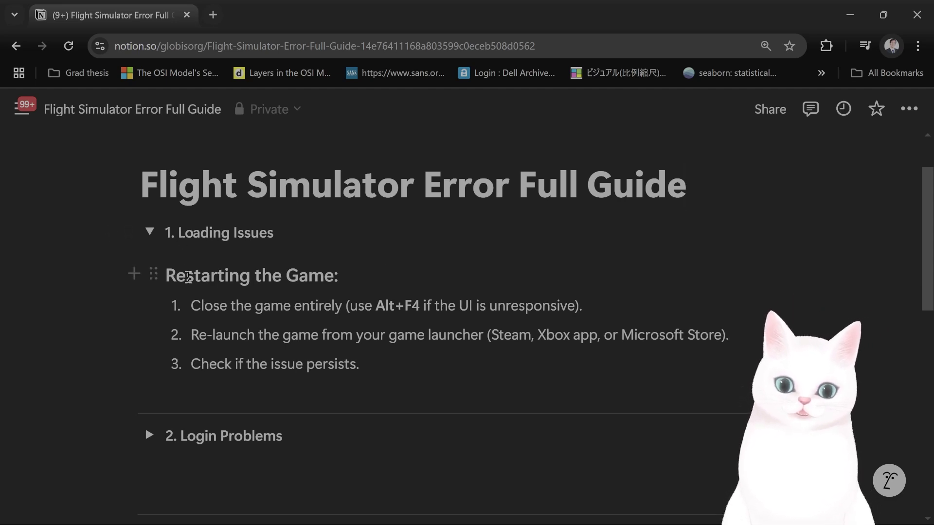
drag(375, 305, 438, 306)
click(438, 305)
scroll(391, 335, down, 1)
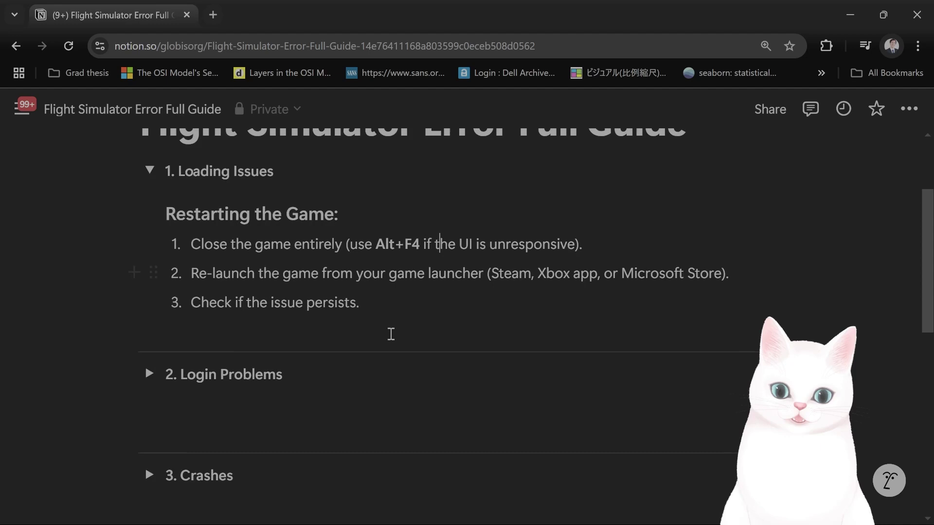
Fold 1. Loading Issues, then expand, read and re-collapse 2. Login Problems
click(150, 159)
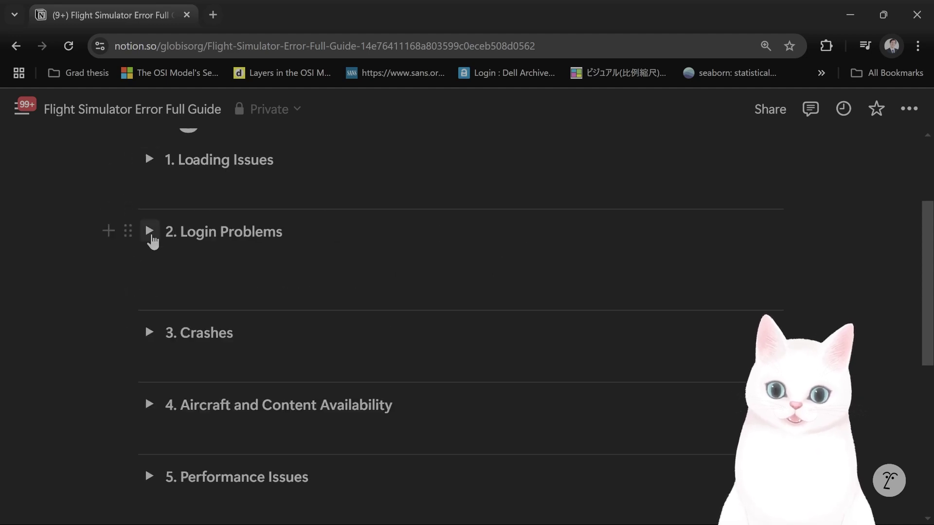
click(149, 231)
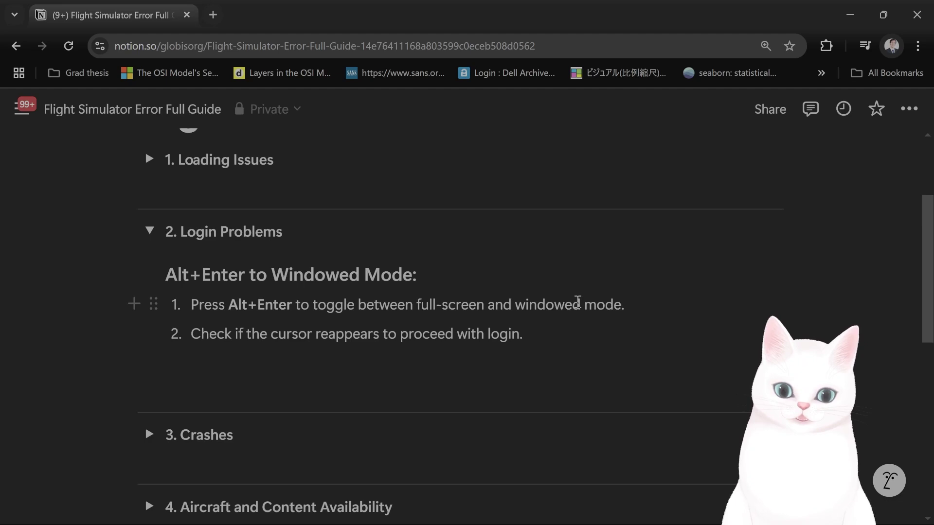
scroll(578, 301, down, 1)
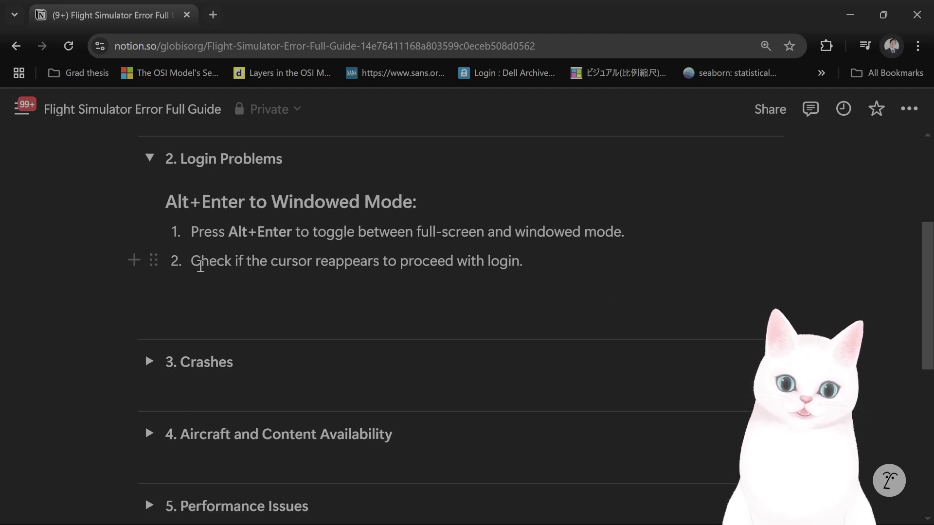
scroll(200, 265, up, 1)
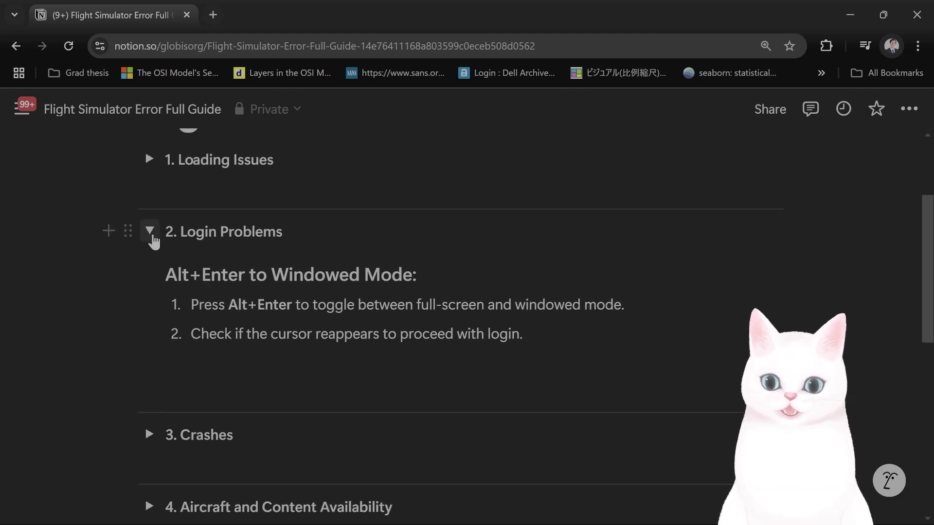
click(150, 230)
click(147, 330)
scroll(389, 272, down, 2)
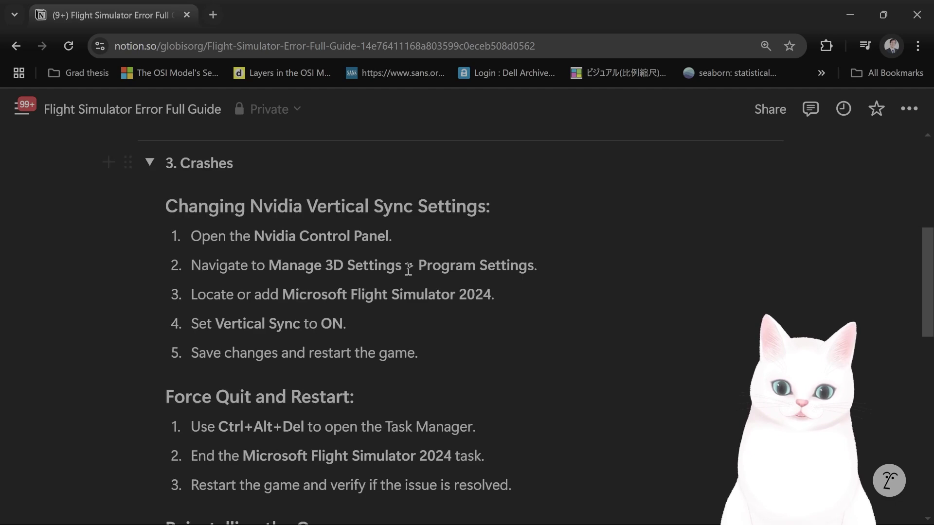
scroll(408, 269, up, 1)
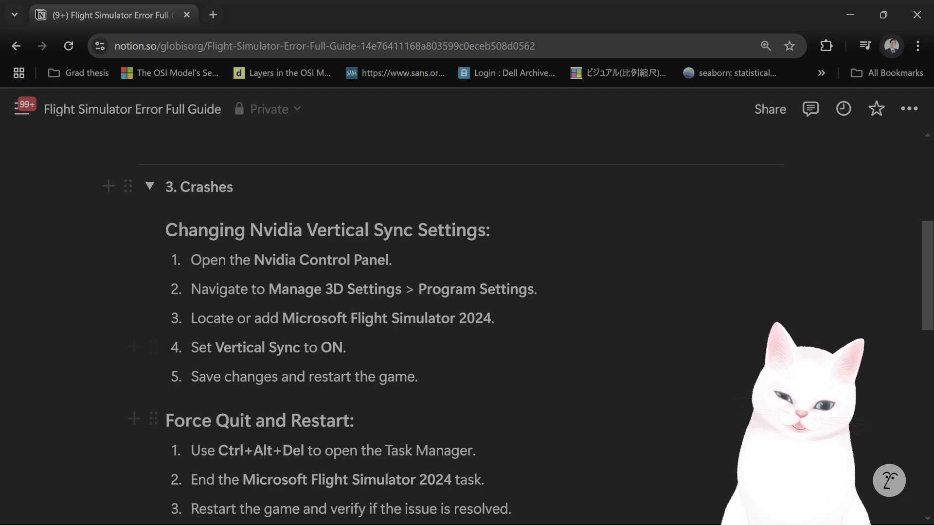
mouse_move(86, 510)
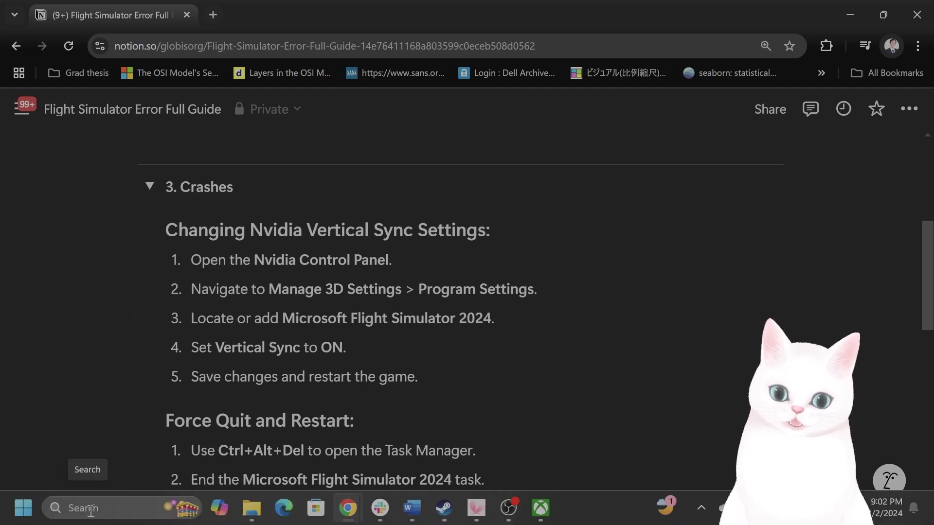
Launch NVIDIA Control Panel by searching 'nv' in Windows Search
click(78, 518)
text(nv)
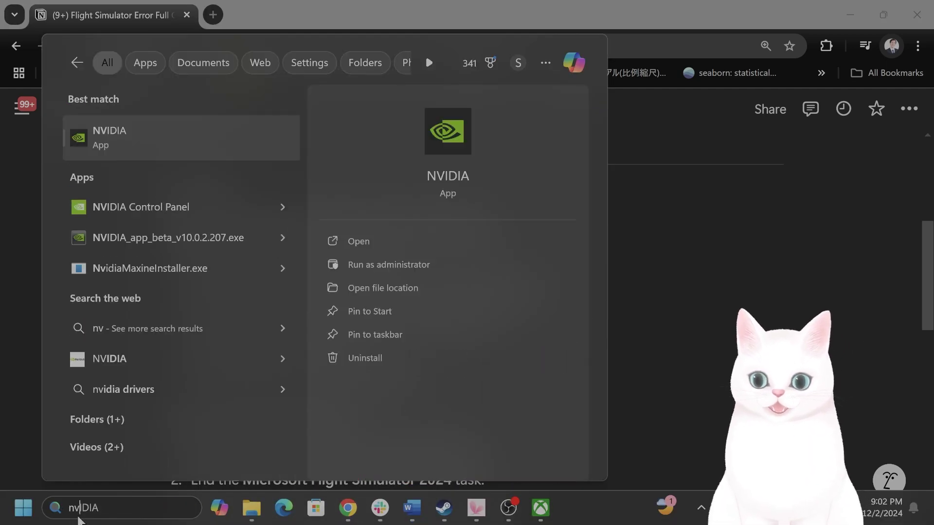
click(184, 209)
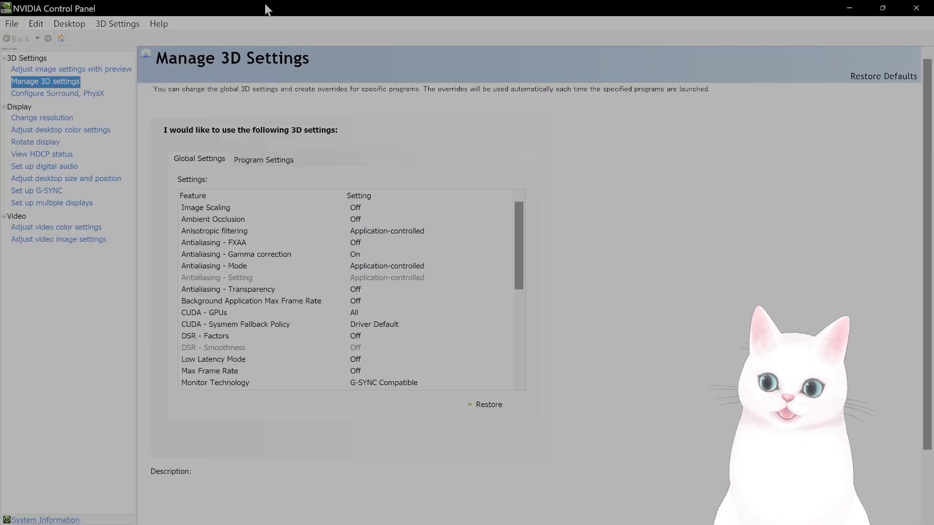
Resize the control panel, try Add under Program Settings, and move it beside the guide
drag(417, 14, 579, 91)
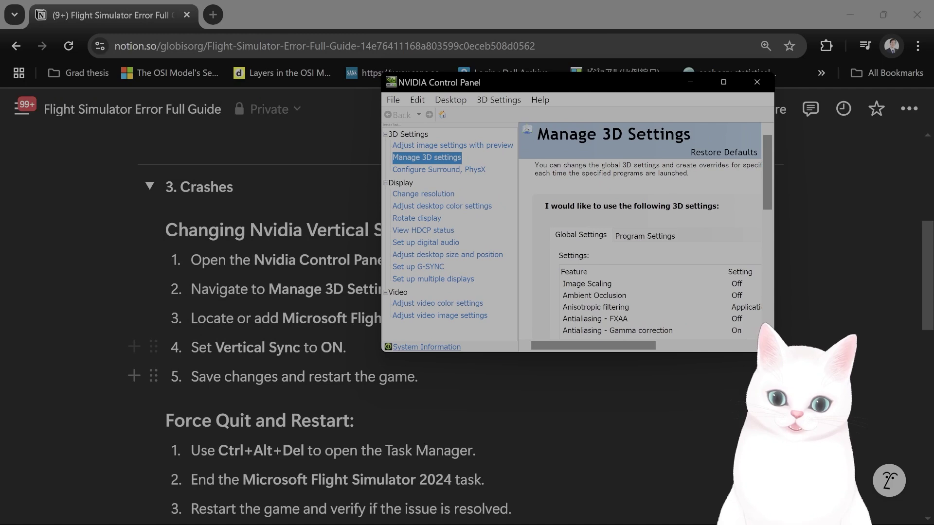
drag(771, 350, 932, 482)
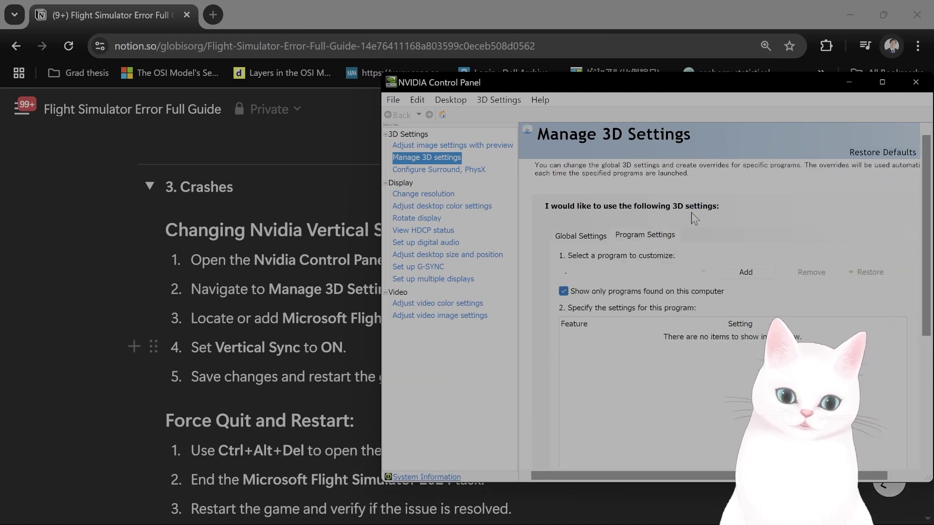
click(744, 269)
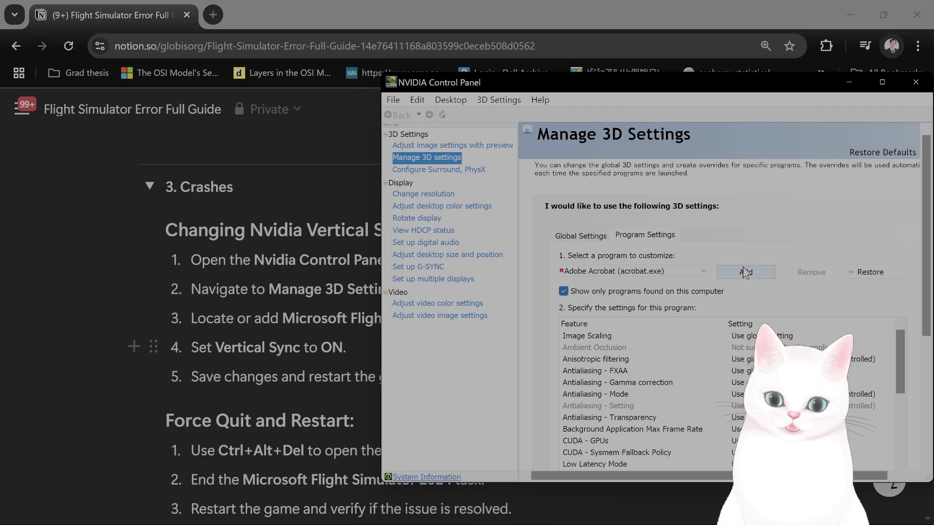
drag(632, 92, 721, 93)
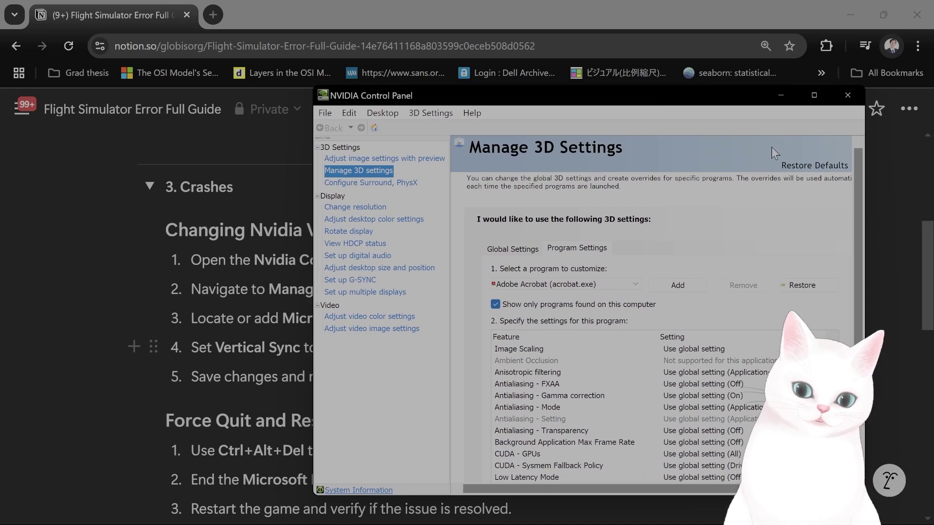
Close NVIDIA Control Panel and read the Force Quit and Restart and Reinstalling the Game steps
click(849, 96)
scroll(277, 255, down, 3)
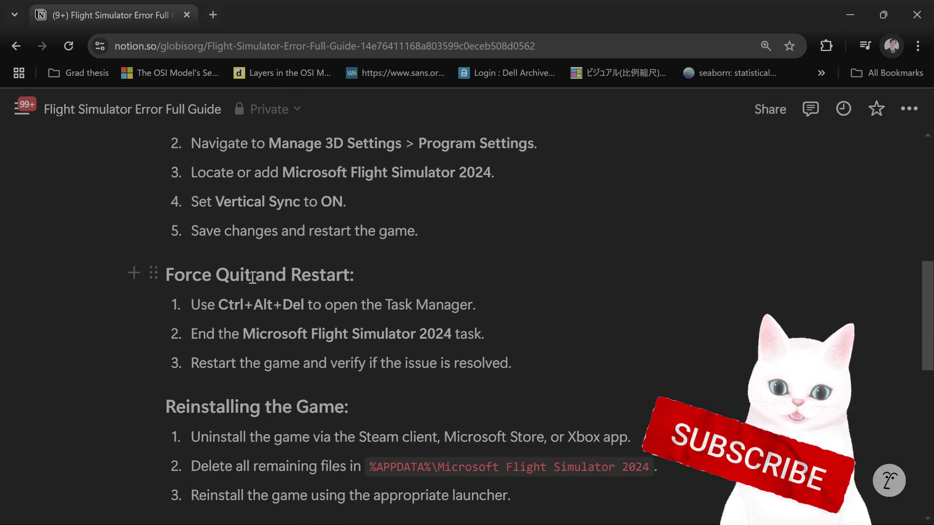
drag(165, 275, 372, 278)
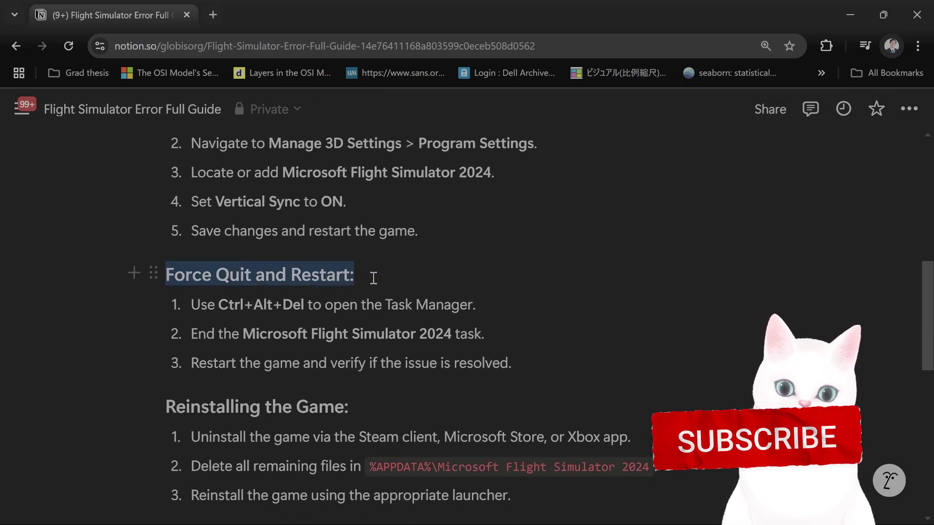
scroll(391, 321, down, 3)
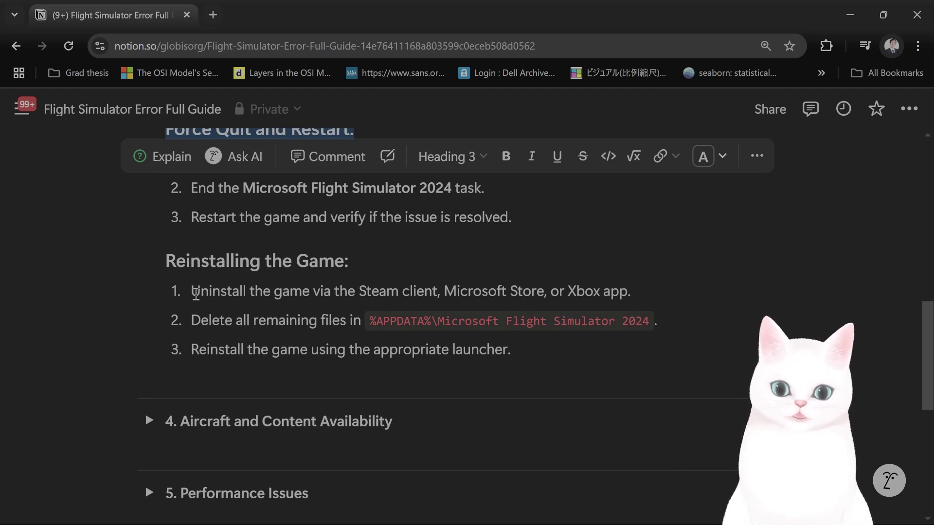
drag(192, 292, 643, 292)
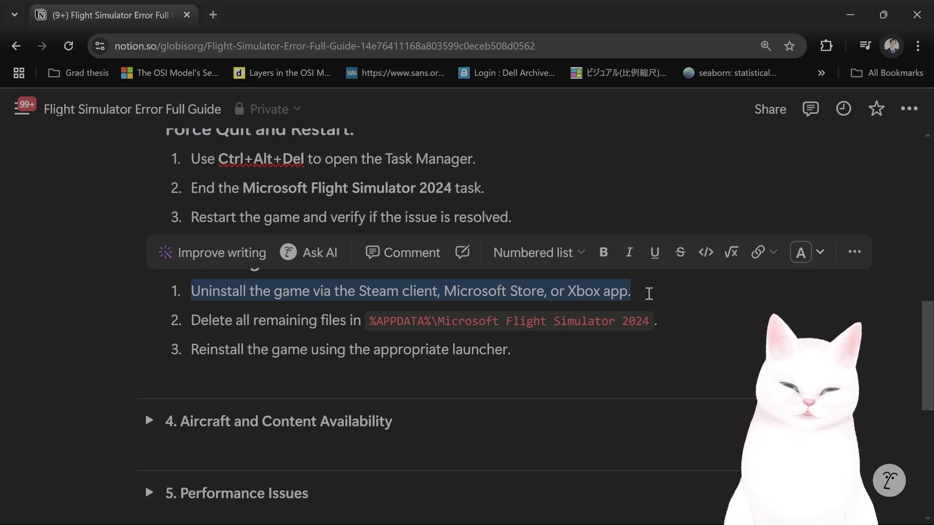
click(642, 291)
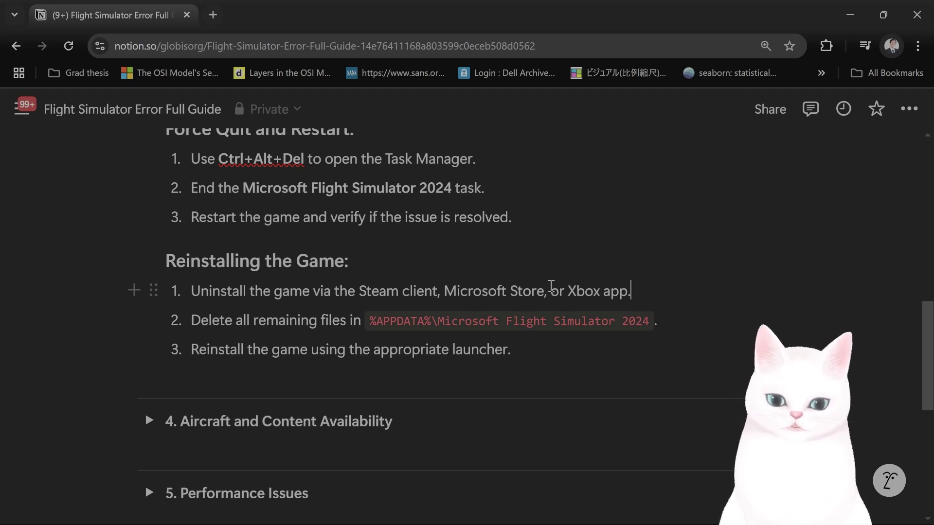
Collapse the 3. Crashes section
scroll(551, 287, up, 20)
scroll(156, 335, down, 3)
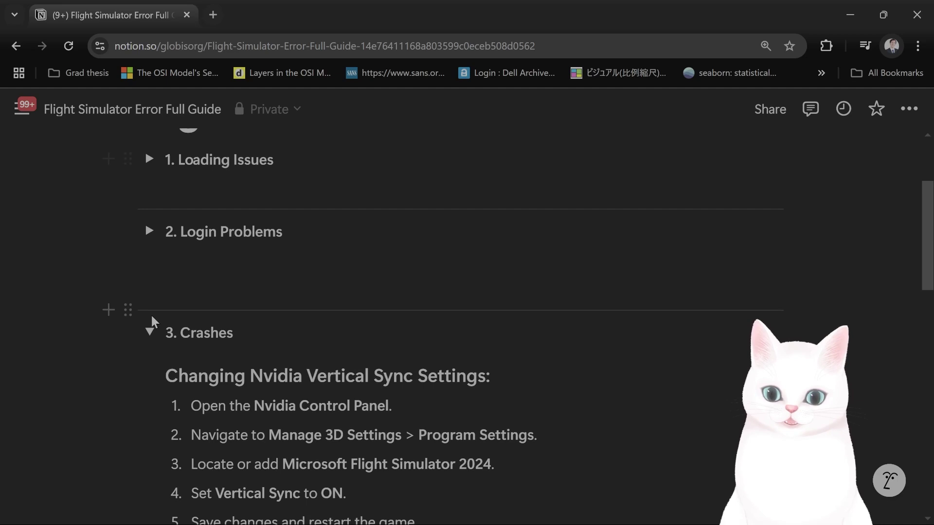
click(149, 332)
Expand 4. Aircraft and Content Availability, read its imported-planes and version-check steps, then toggle 5. Performance Issues
scroll(162, 250, down, 3)
click(149, 258)
scroll(417, 246, down, 2)
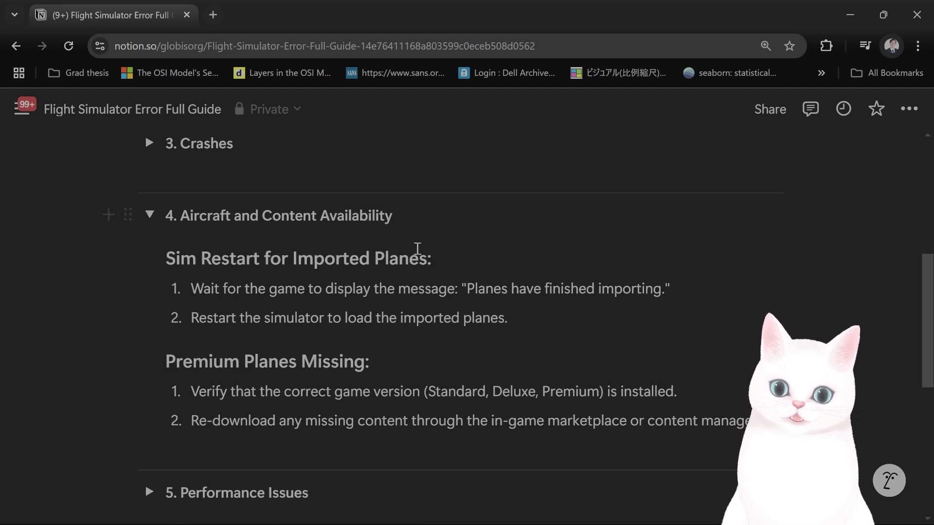
drag(191, 259, 483, 291)
click(482, 291)
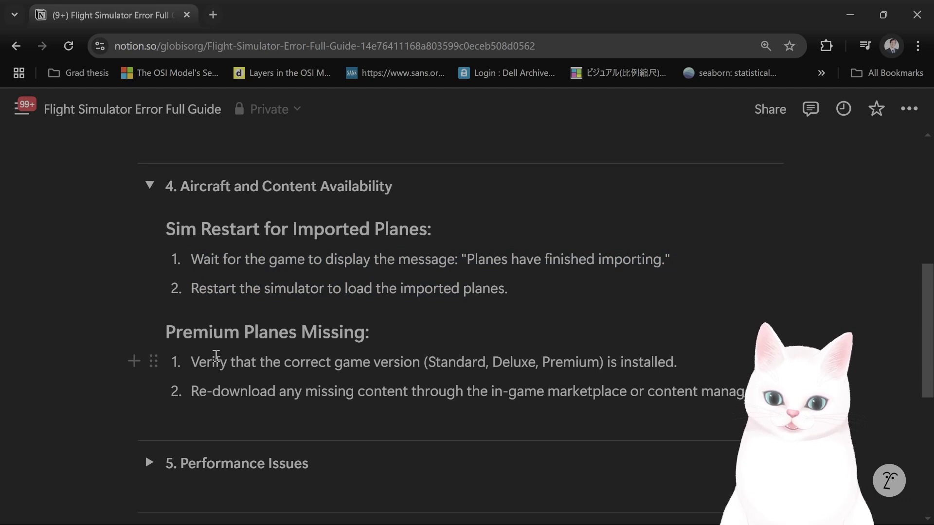
drag(207, 362, 666, 362)
click(149, 189)
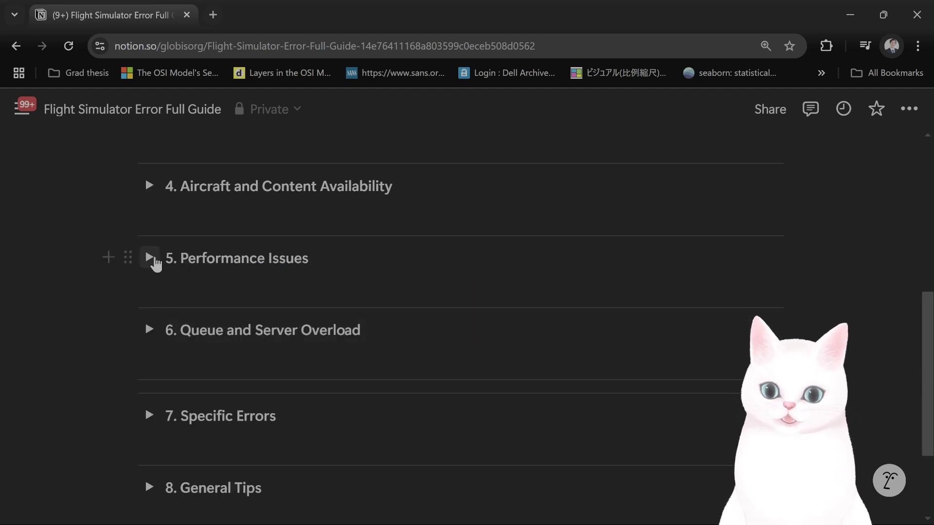
Expand 5. Performance Issues and read the Adjust Graphics Settings and DirectX 12 check steps
click(150, 260)
scroll(376, 245, down, 2)
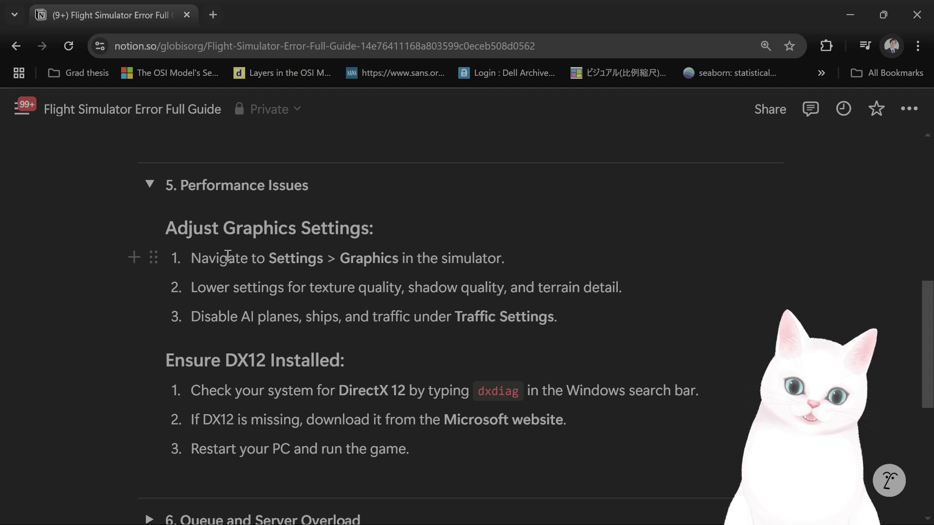
drag(193, 257, 496, 287)
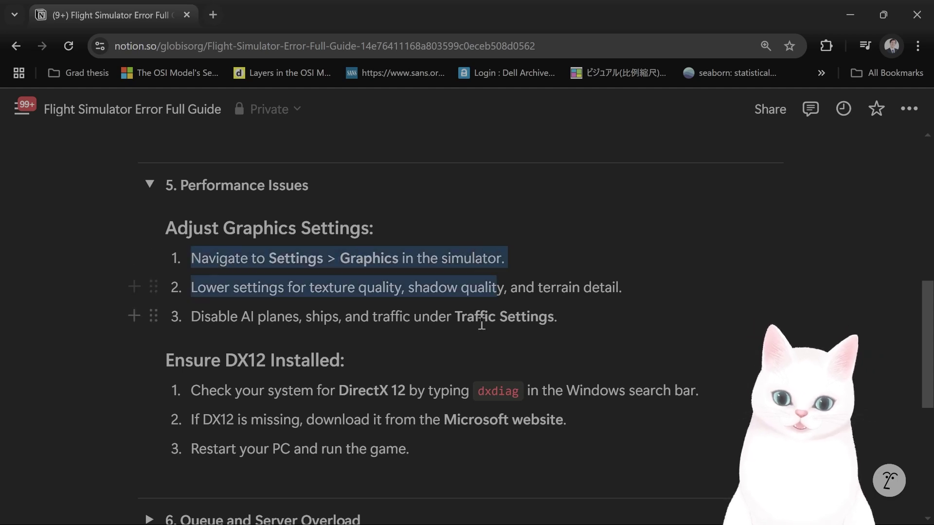
scroll(296, 278, down, 3)
drag(191, 244, 433, 279)
click(464, 258)
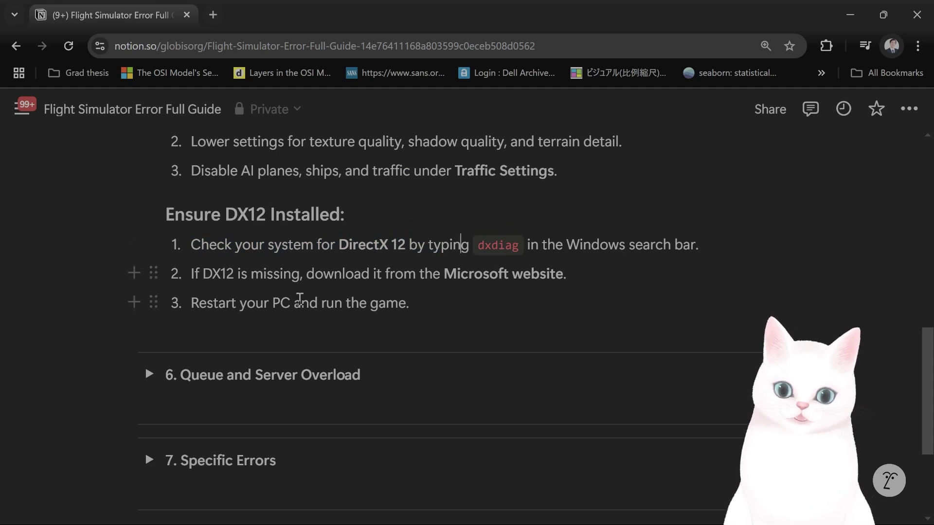
mouse_move(96, 515)
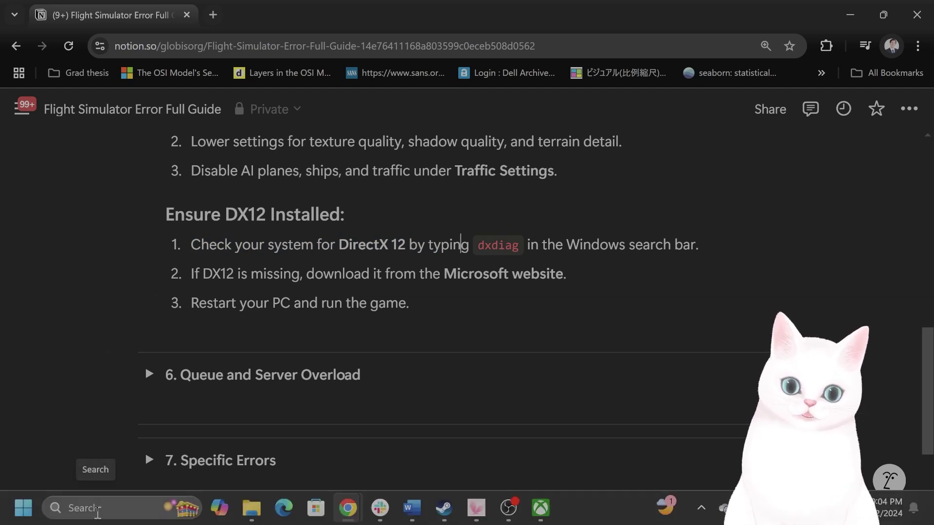
click(95, 514)
text(dxdiag)
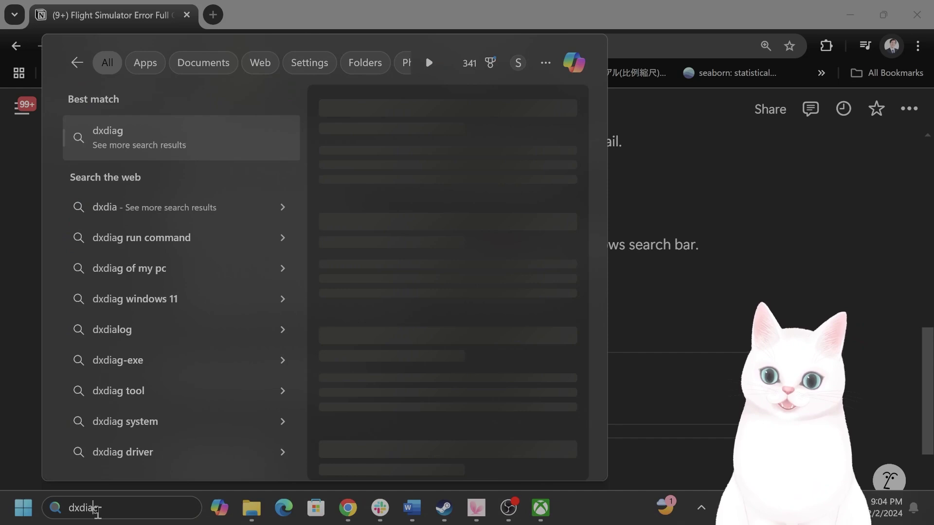
key(BackSpace)
key(BackSpace)
key(BackSpace)
key(BackSpace)
key(BackSpace)
key(BackSpace)
text(run)
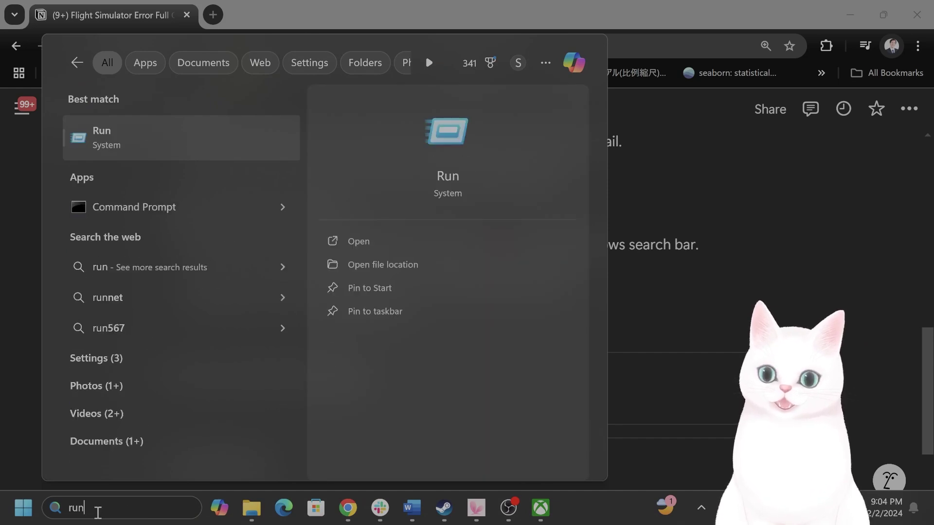
key(Return)
text(dx)
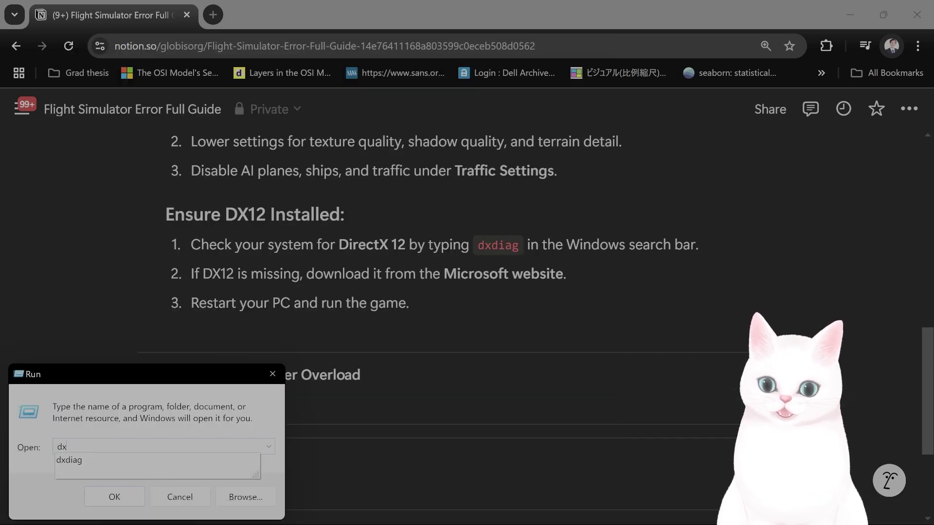
text(diag)
key(Return)
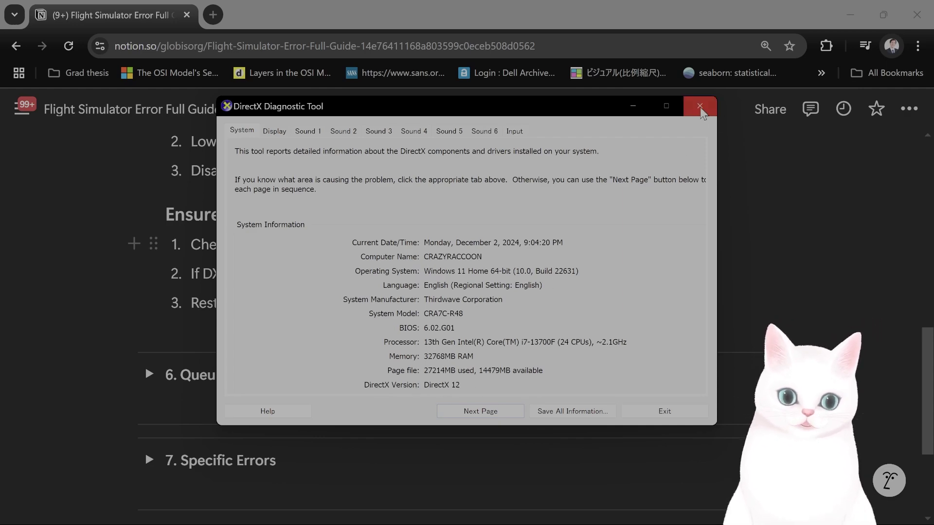
click(700, 107)
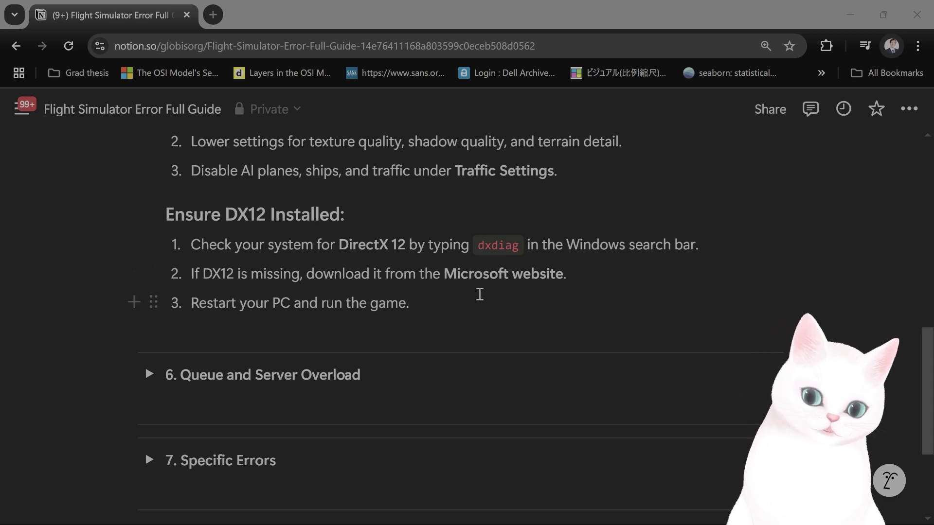
Collapse the 5. Performance Issues section
scroll(477, 287, up, 4)
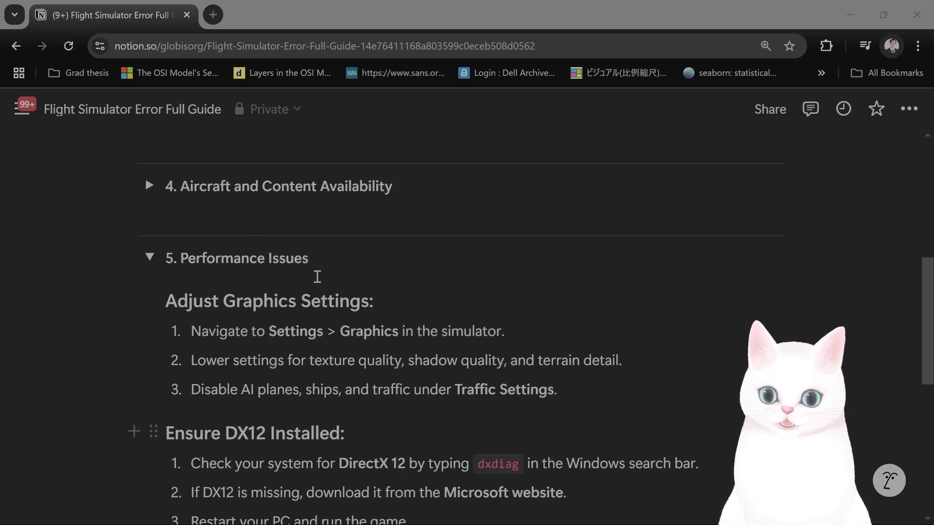
scroll(233, 302, up, 1)
click(150, 329)
Expand 6. Queue and Server Overload, read its steps, then fold it again
scroll(273, 317, down, 1)
click(150, 331)
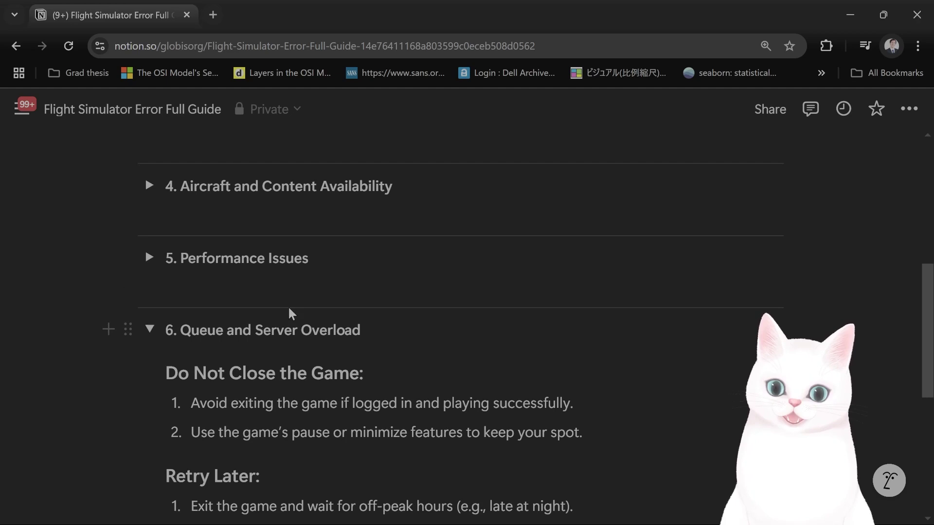
scroll(290, 314, down, 2)
drag(207, 330, 575, 359)
scroll(565, 372, down, 2)
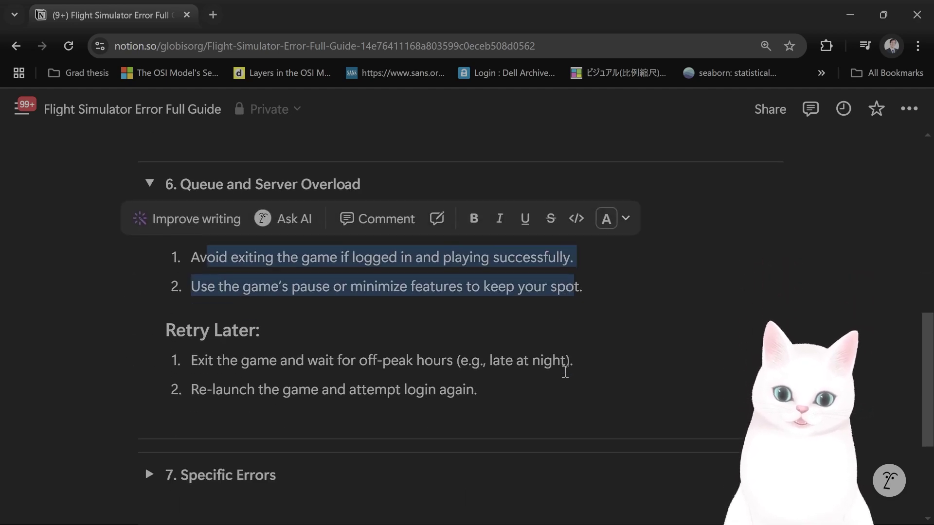
drag(257, 360, 532, 362)
scroll(488, 388, down, 2)
scroll(193, 269, up, 2)
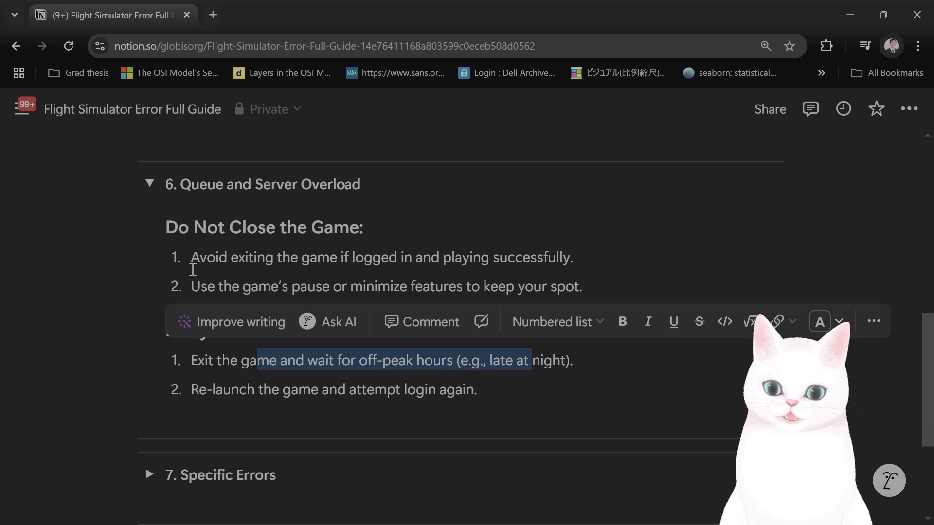
click(149, 184)
click(150, 270)
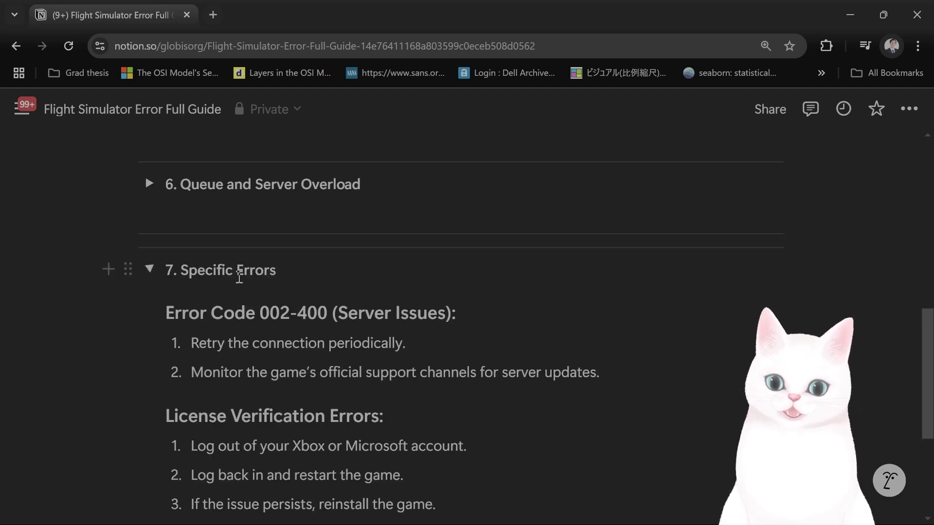
scroll(472, 263, down, 2)
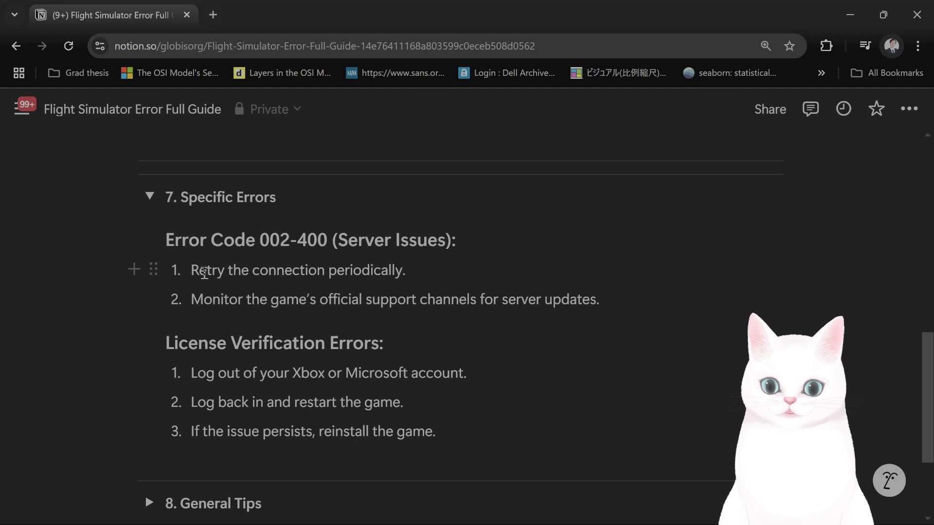
drag(239, 300, 604, 301)
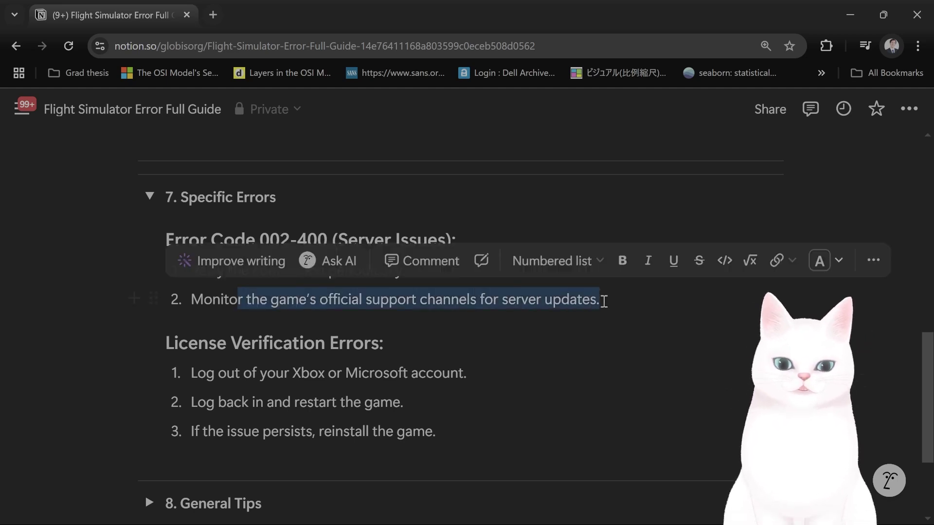
click(604, 302)
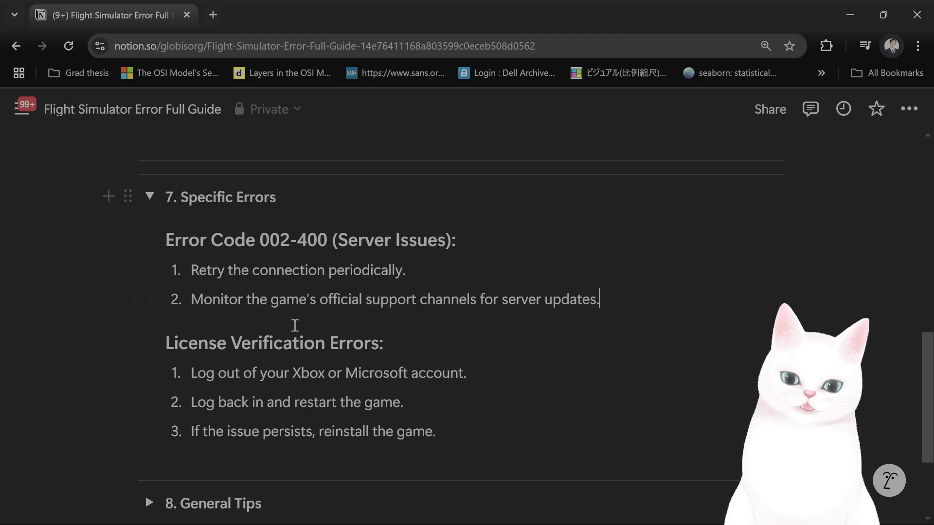
scroll(281, 334, down, 2)
drag(192, 301, 463, 302)
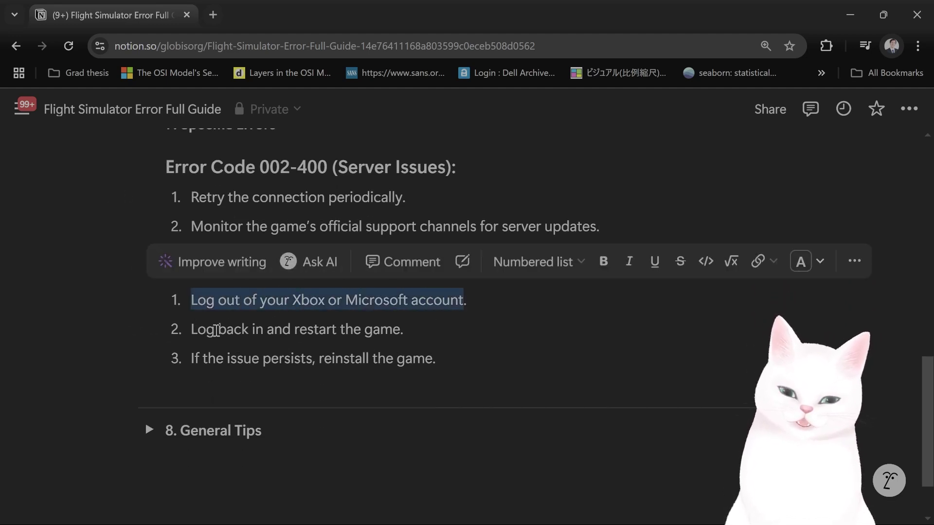
click(216, 330)
drag(284, 303, 350, 306)
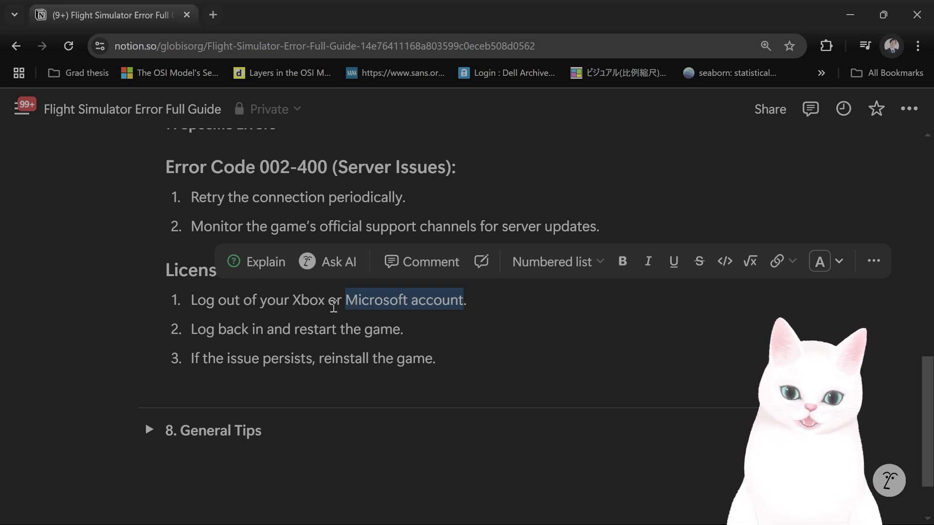
click(316, 328)
scroll(331, 299, up, 1)
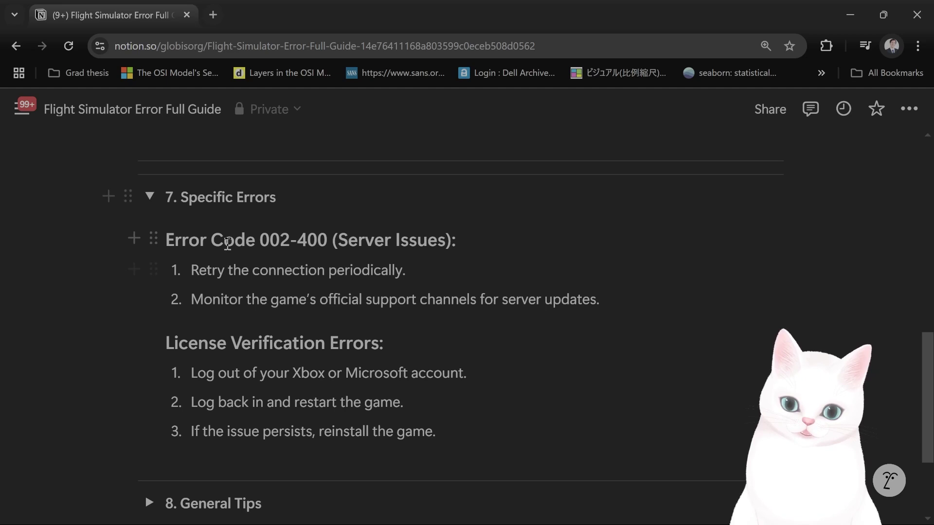
click(148, 197)
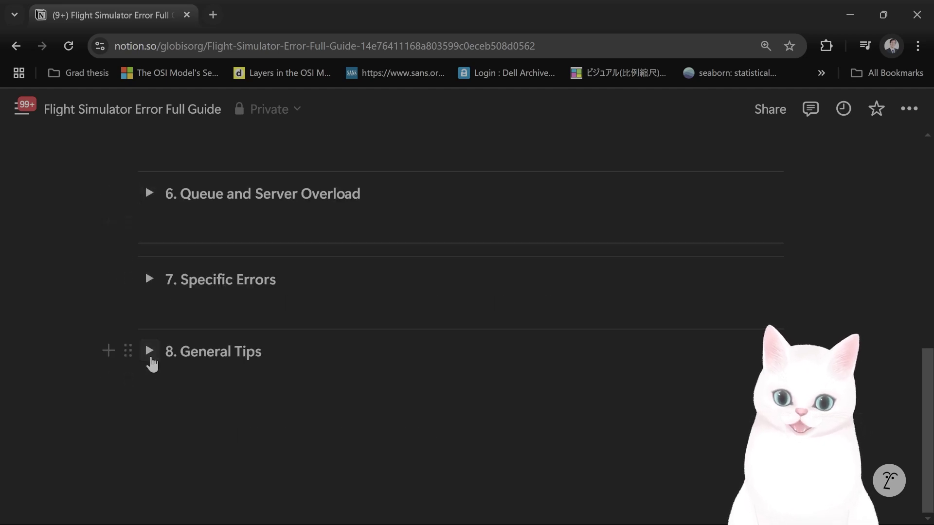
Expand 8. General Tips and read the Pre-Download terrain, %APPDATA% cache and update steps
click(151, 358)
scroll(396, 269, down, 2)
scroll(214, 271, down, 2)
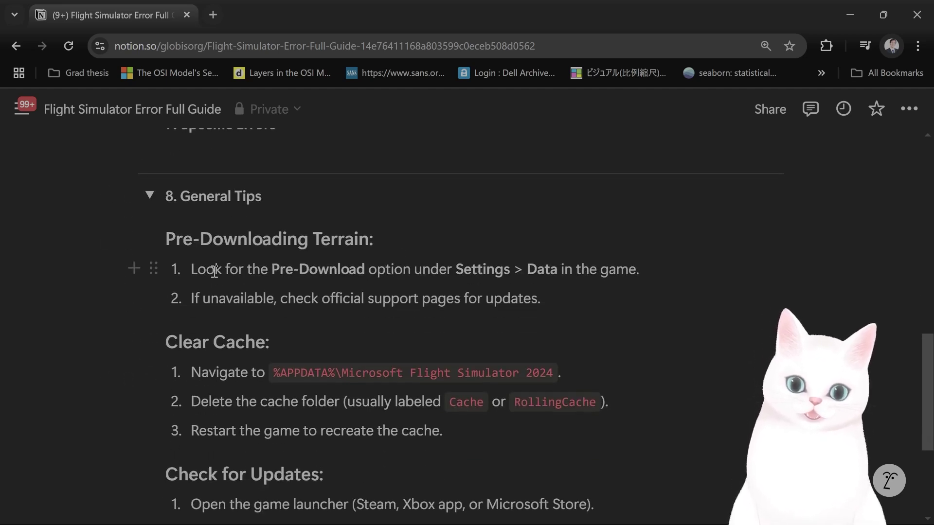
drag(214, 271, 548, 271)
click(322, 273)
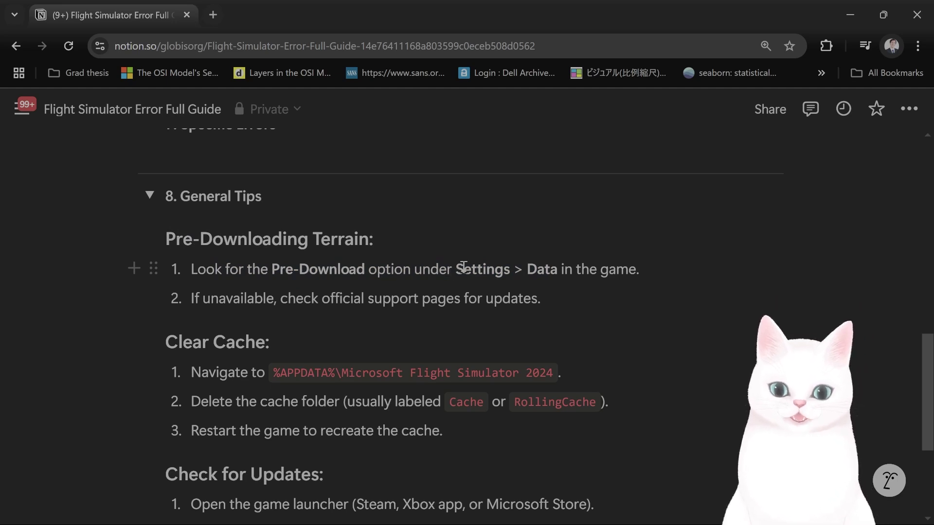
scroll(354, 290, down, 2)
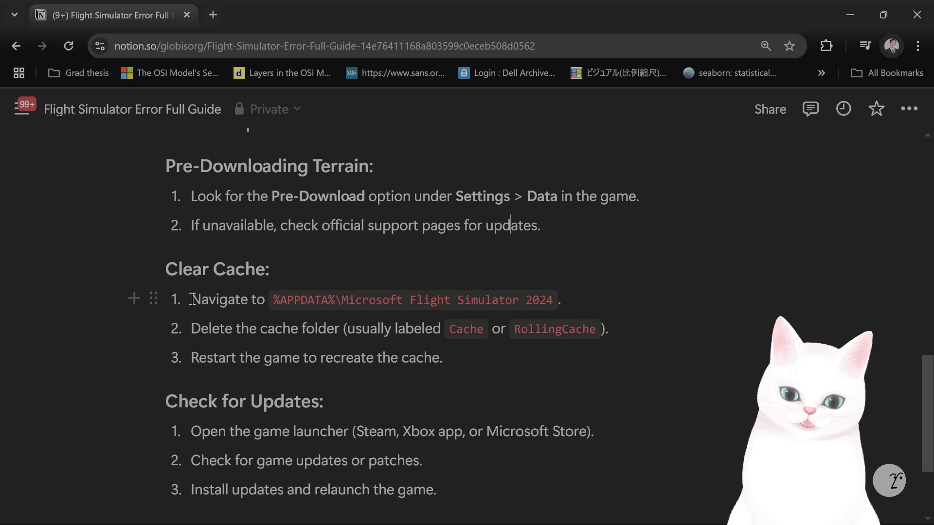
drag(190, 299, 369, 300)
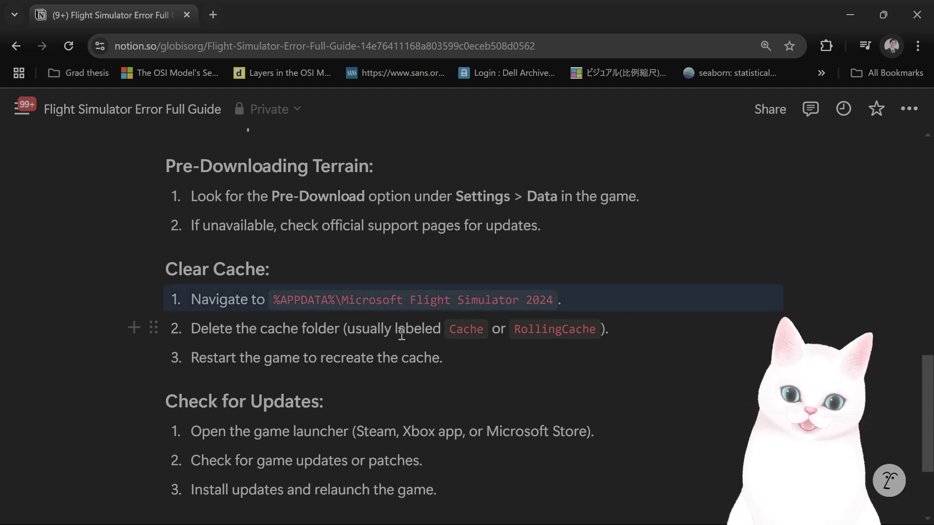
scroll(453, 332, down, 2)
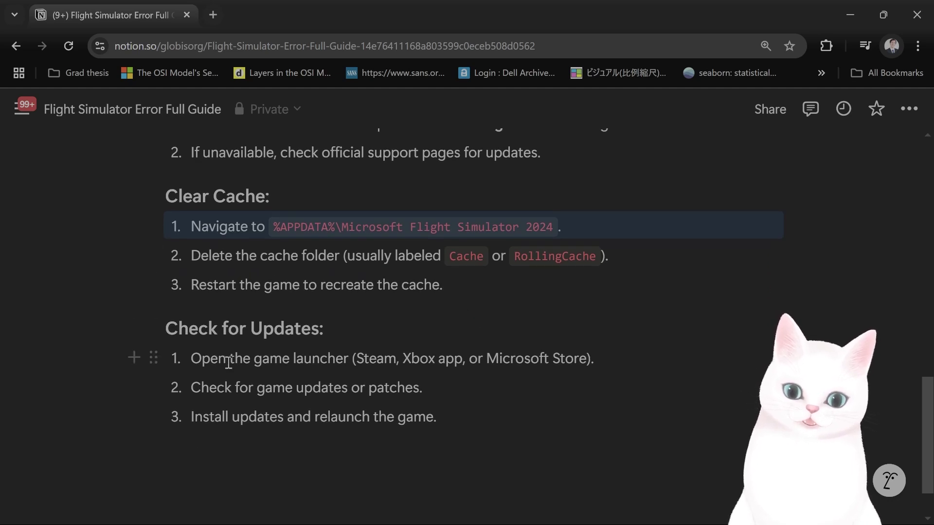
scroll(548, 360, down, 2)
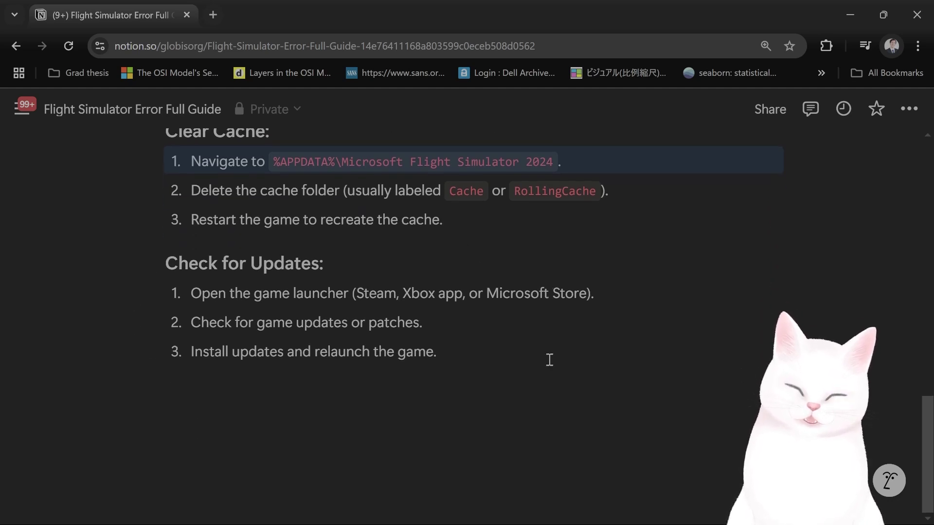